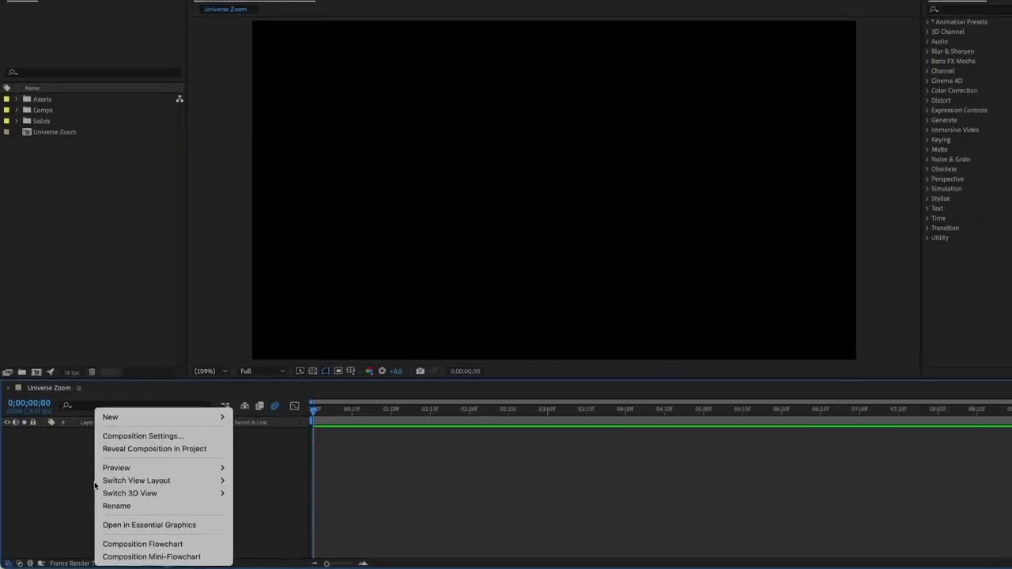
# - Add a new camera layer, Camera 1, with its Type set to One-Node Camera
pyautogui.moveTo(205, 436)
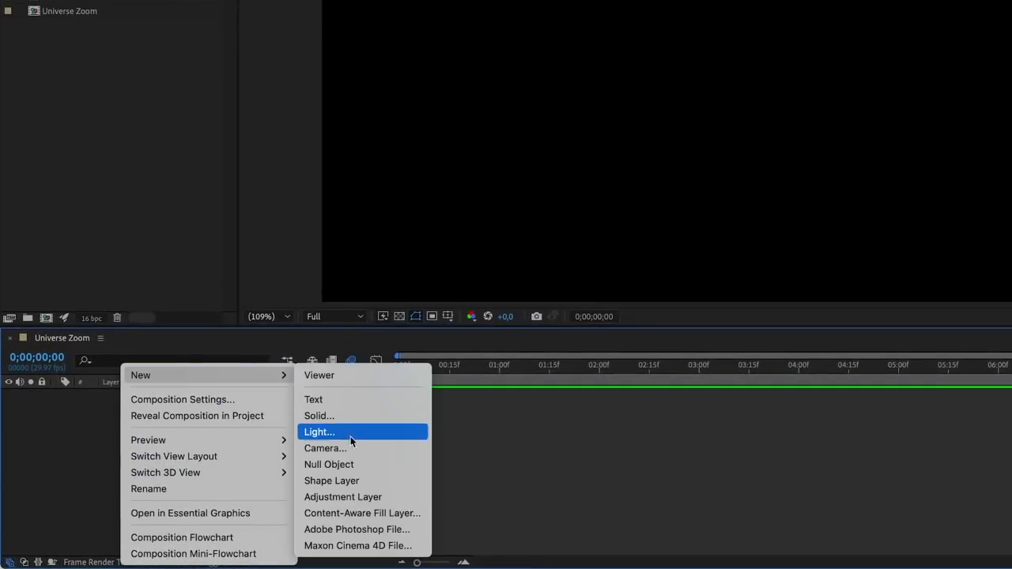
pyautogui.click(353, 448)
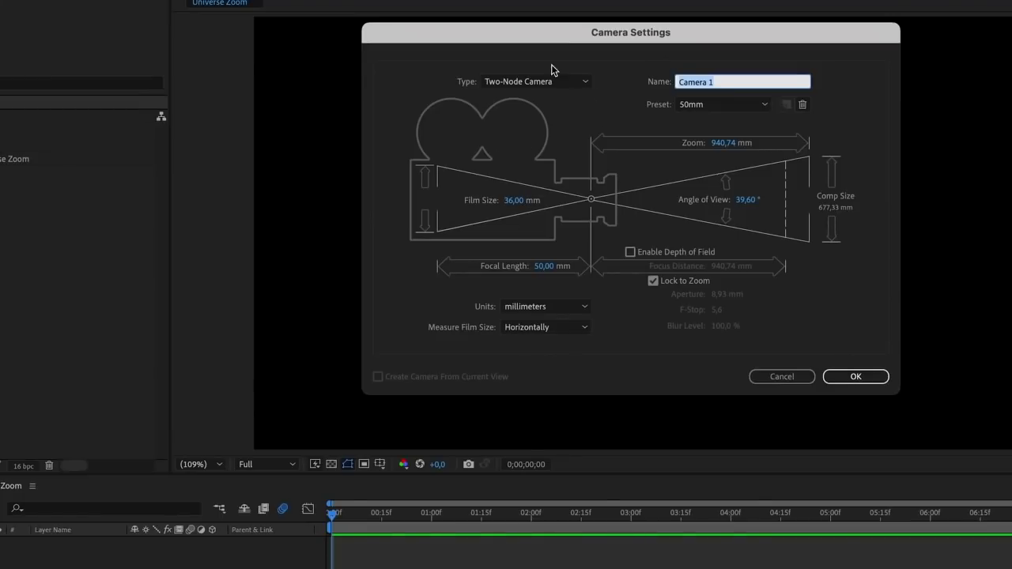
pyautogui.click(565, 89)
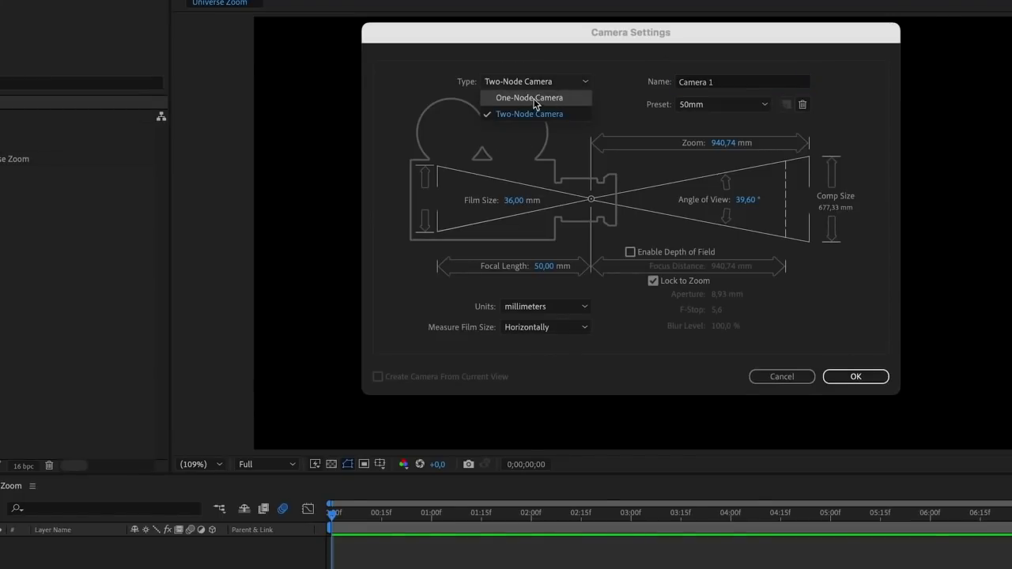
pyautogui.click(547, 97)
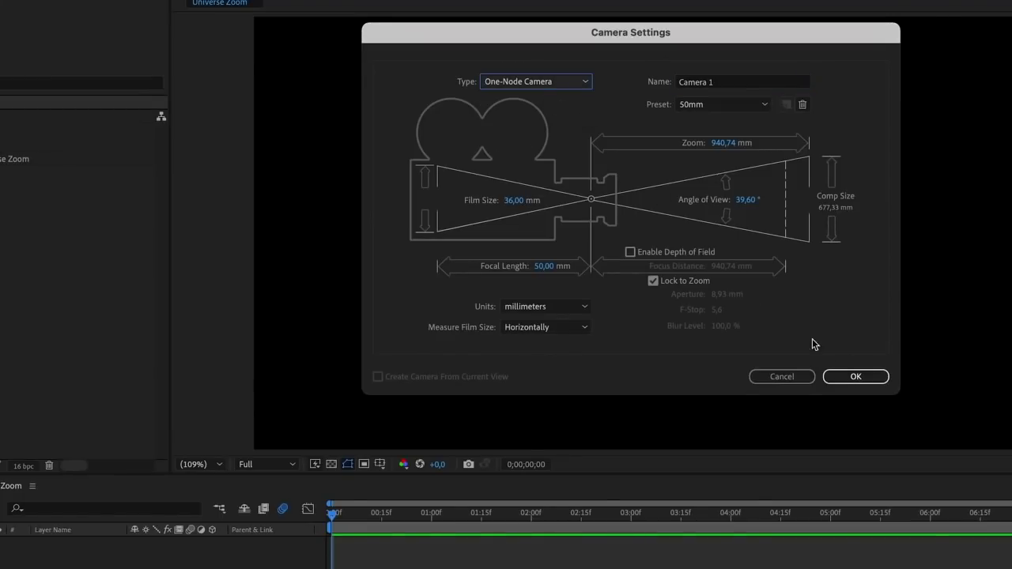
pyautogui.click(848, 377)
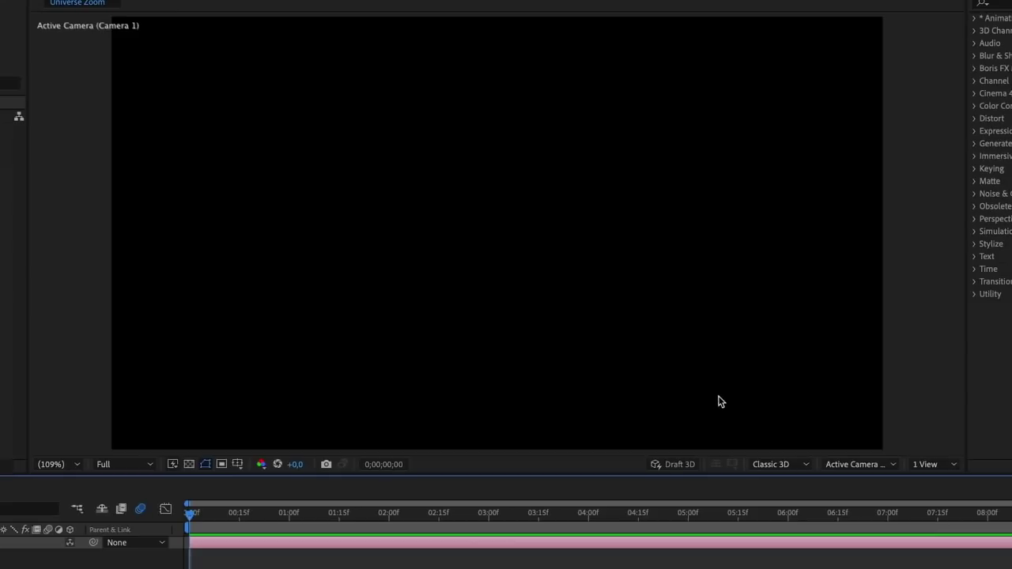
# - In Top view, keyframe Camera 1's Z Position from -18986.7 to about 16021.3 at 1;15
pyautogui.click(852, 466)
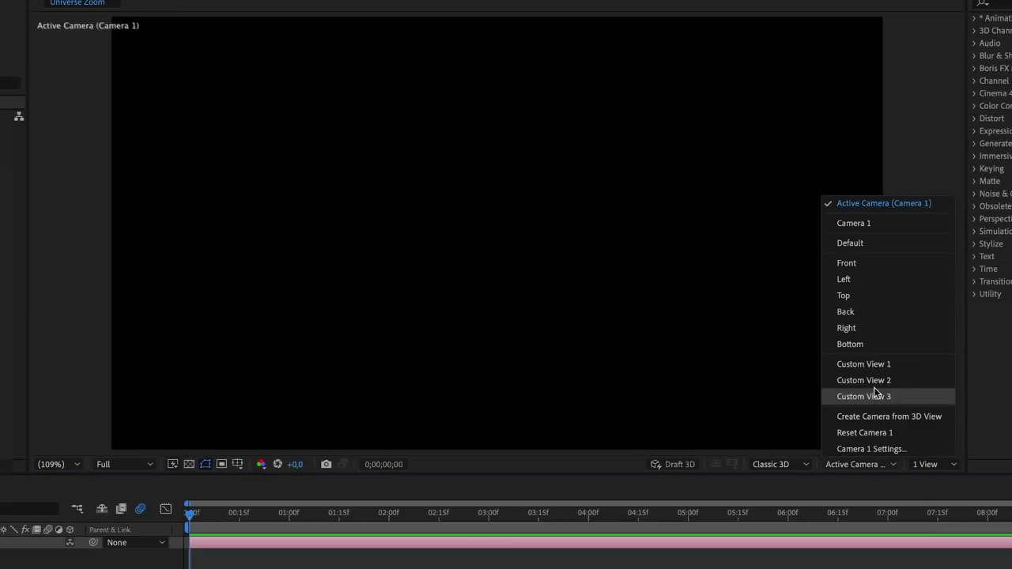
pyautogui.click(868, 305)
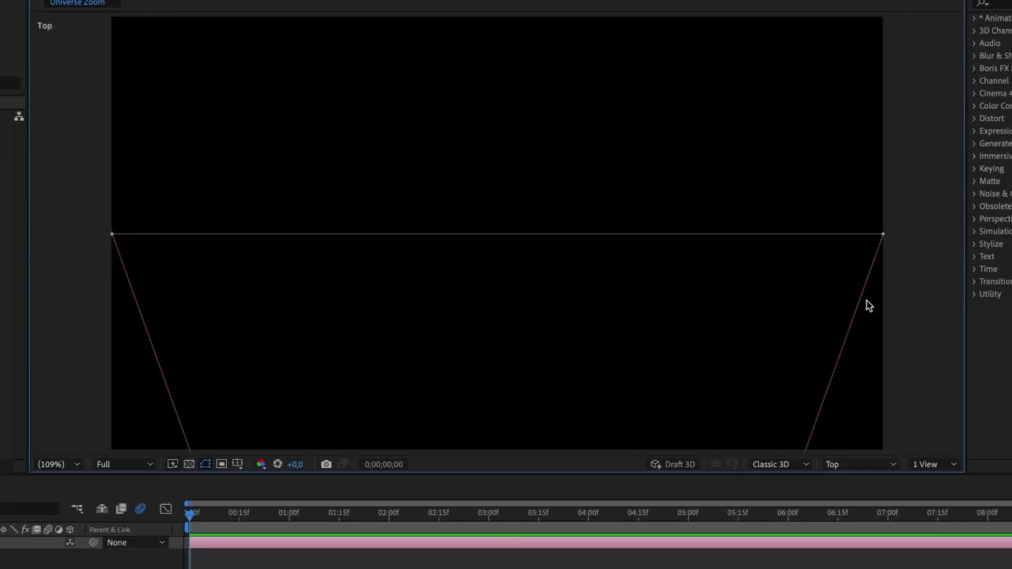
pyautogui.press(',')
pyautogui.press(',')
pyautogui.press(',')
pyautogui.press(',')
pyautogui.press(',')
pyautogui.press(',')
pyautogui.press(',')
pyautogui.press(',')
pyautogui.press(',')
pyautogui.press(',')
pyautogui.press(',')
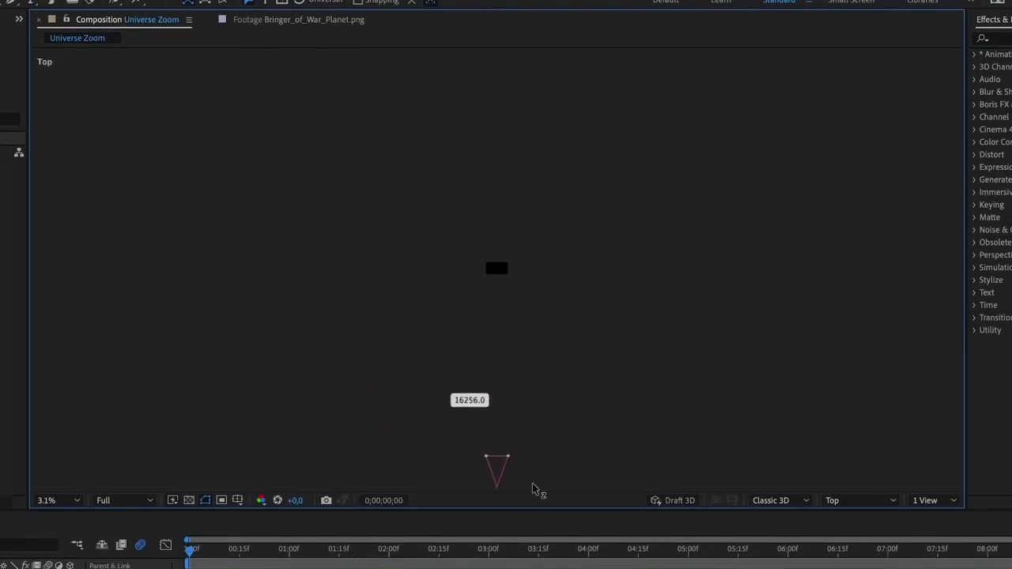
pyautogui.click(122, 546)
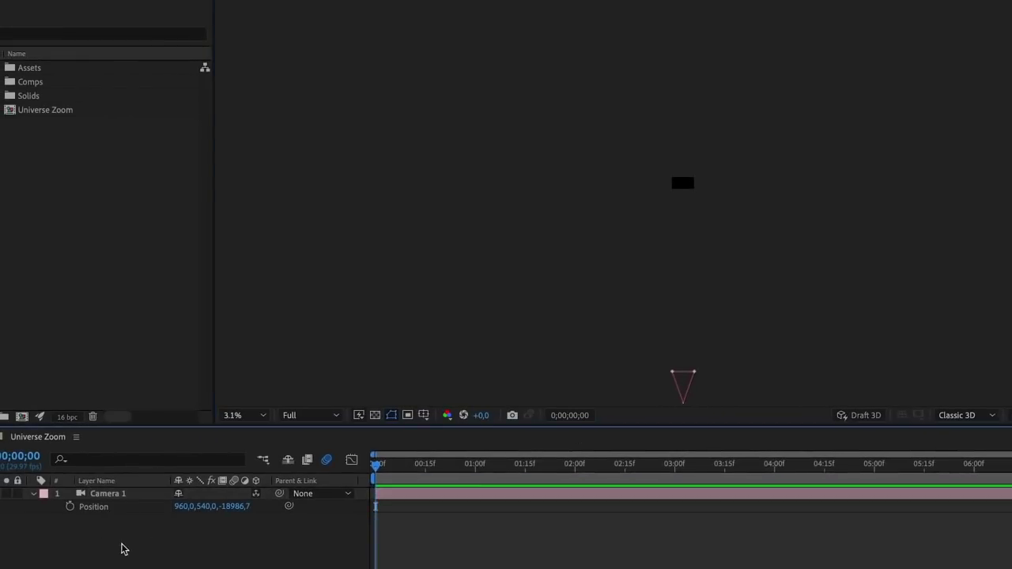
pyautogui.click(162, 504)
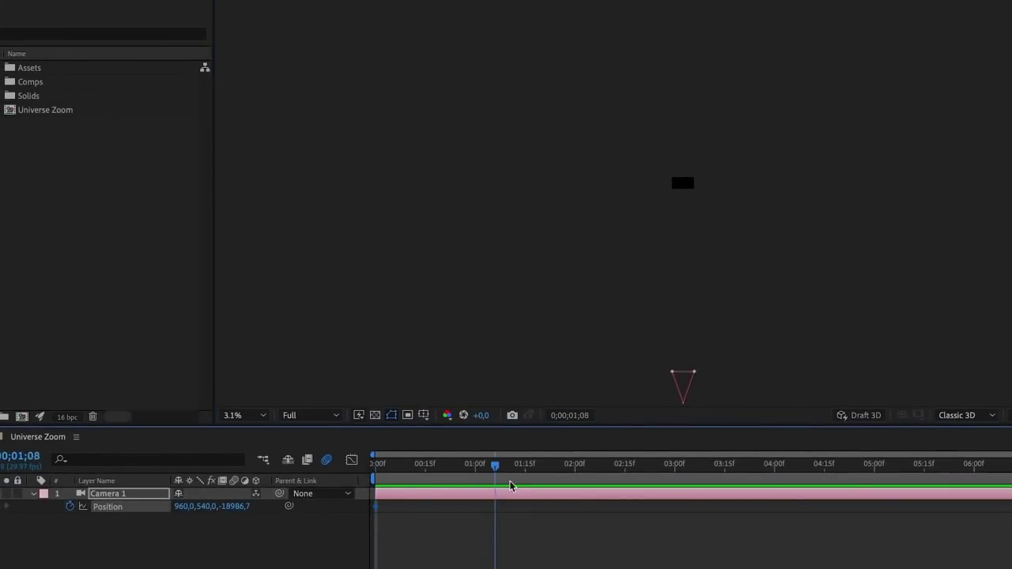
pyautogui.moveTo(523, 483); pyautogui.dragTo(527, 484)
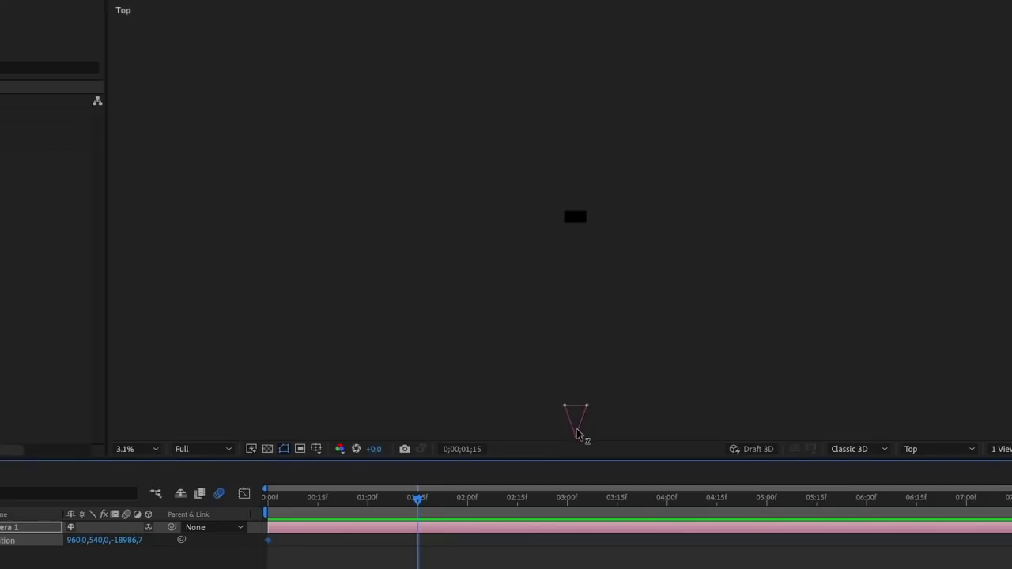
pyautogui.moveTo(577, 433); pyautogui.dragTo(602, 146)
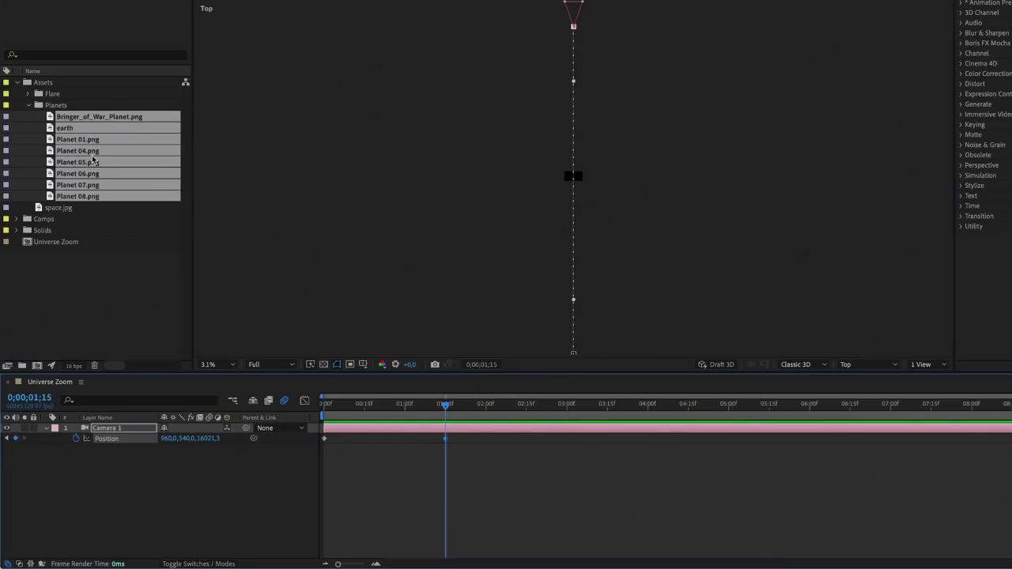
# - Add the eight Planets images as 3D layers spread along Z, viewed through Active Camera
pyautogui.moveTo(92, 160); pyautogui.dragTo(121, 227)
pyautogui.moveTo(145, 463); pyautogui.dragTo(144, 463)
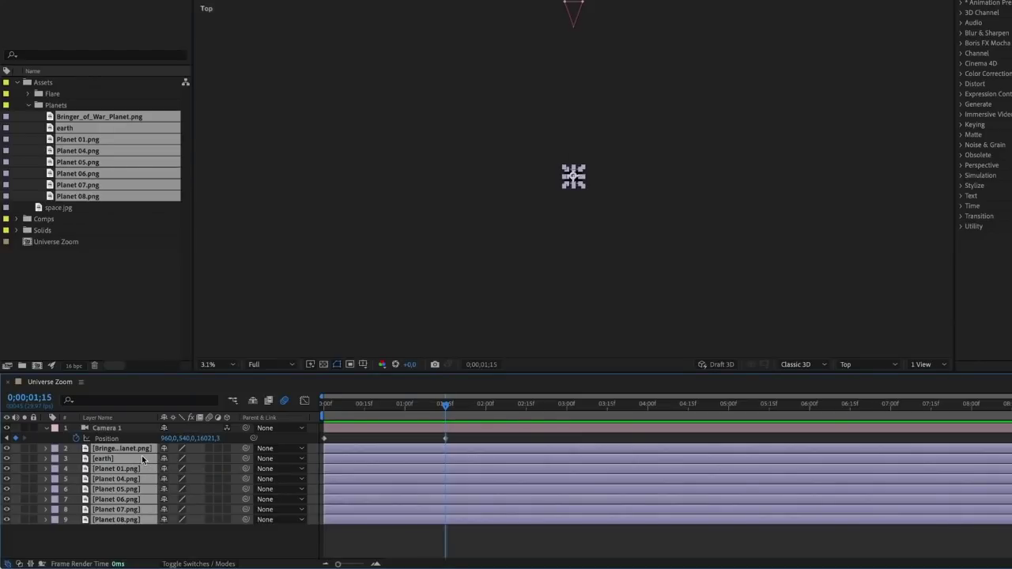
pyautogui.click(226, 449)
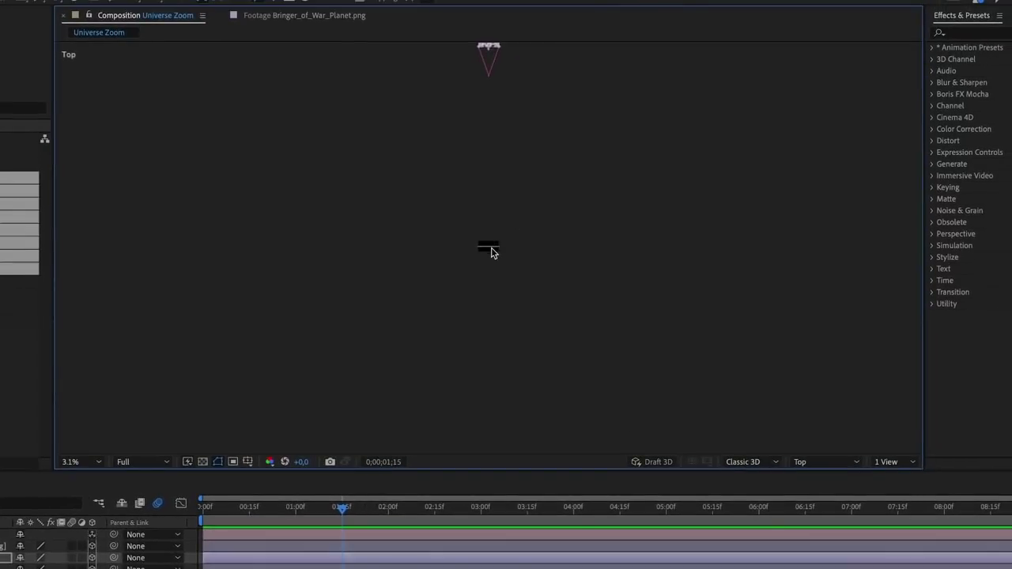
pyautogui.moveTo(488, 250); pyautogui.dragTo(498, 303)
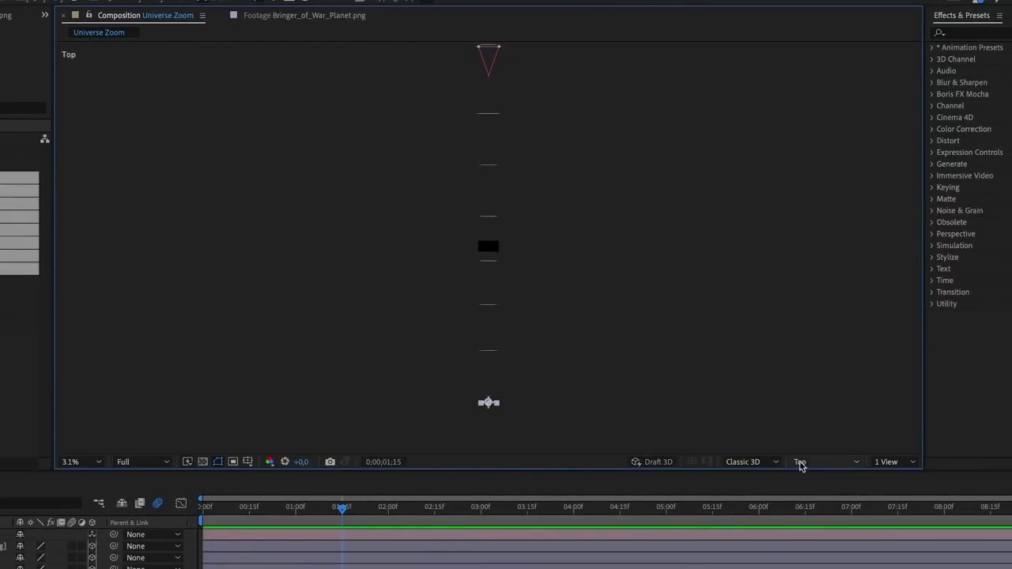
pyautogui.click(805, 463)
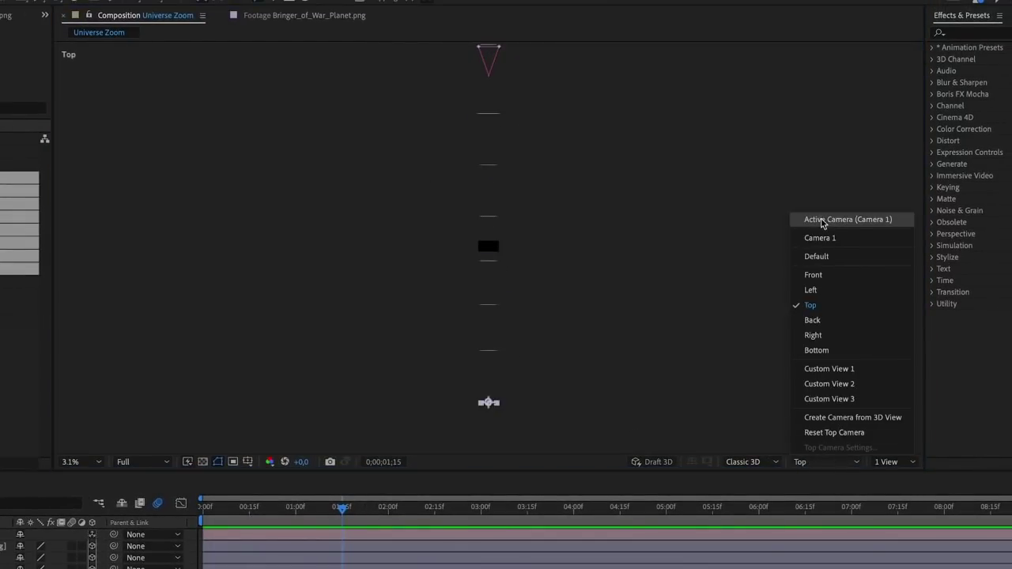
pyautogui.click(821, 222)
# - Preview the fly-through from the start and enable the Extended Viewer for out-of-frame planets
pyautogui.press('Home')
pyautogui.press('space')
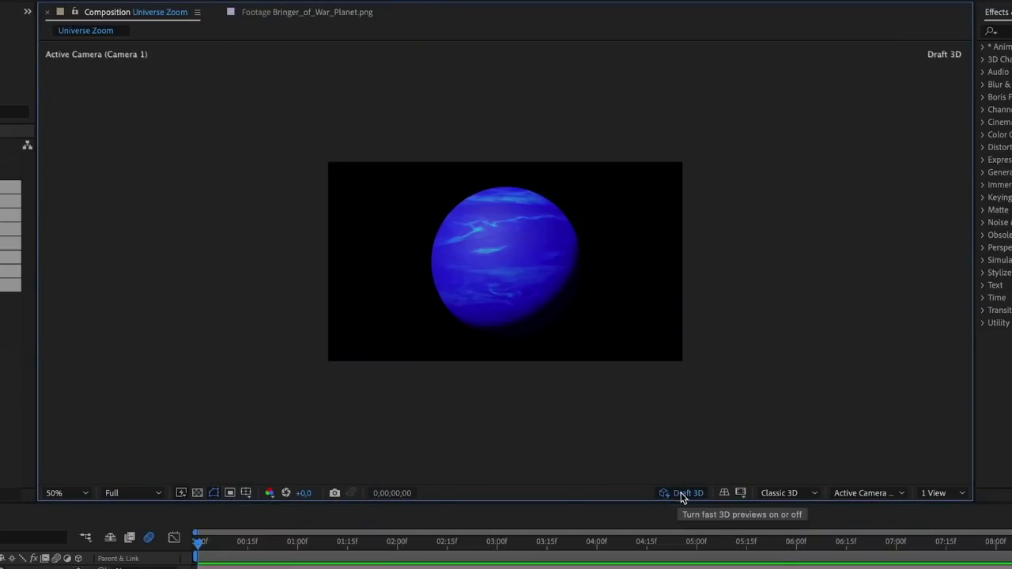
pyautogui.click(740, 494)
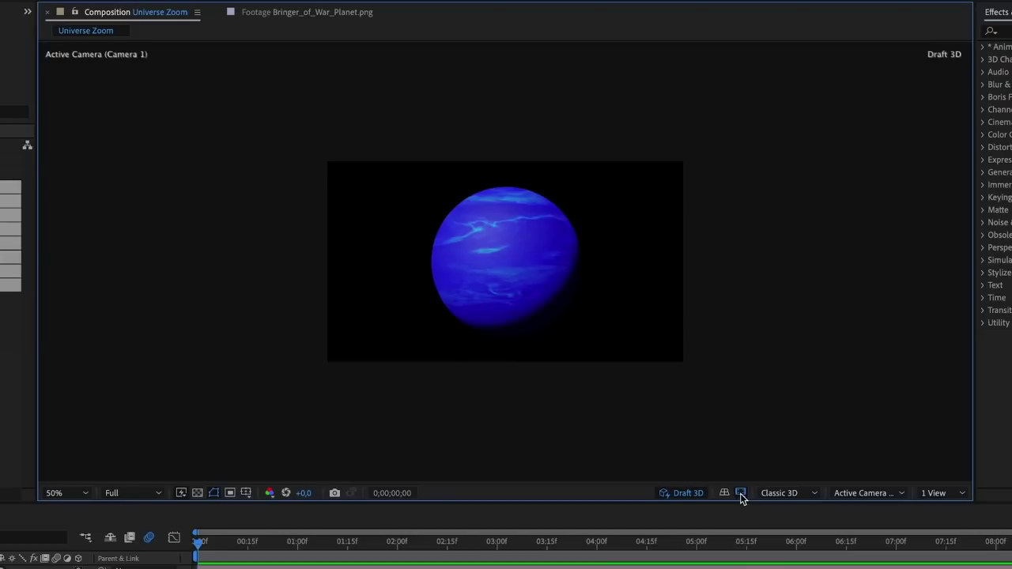
# - Reposition the blue planet sideways so it sits centered in frame
pyautogui.click(503, 296)
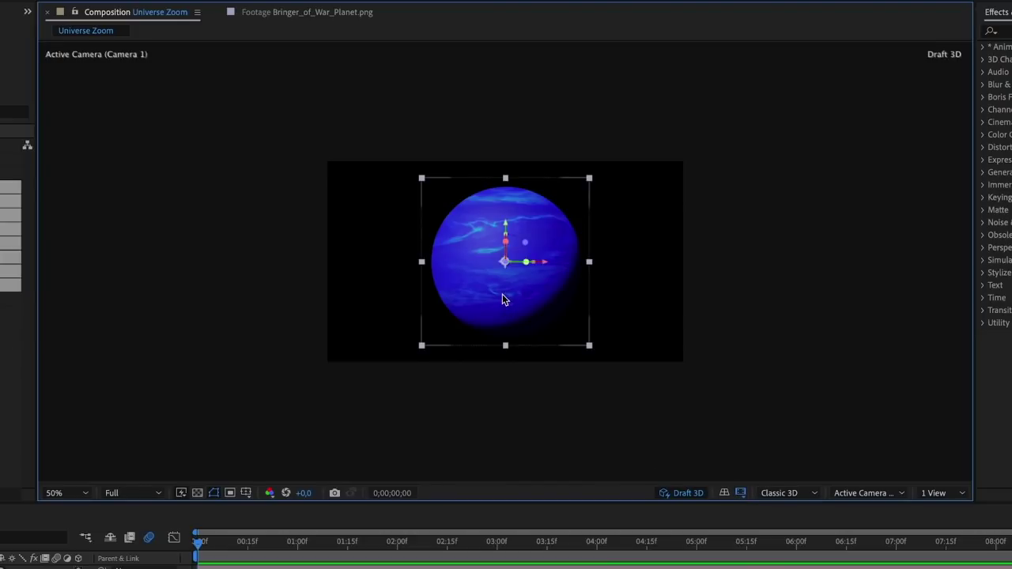
pyautogui.moveTo(511, 295); pyautogui.dragTo(208, 295)
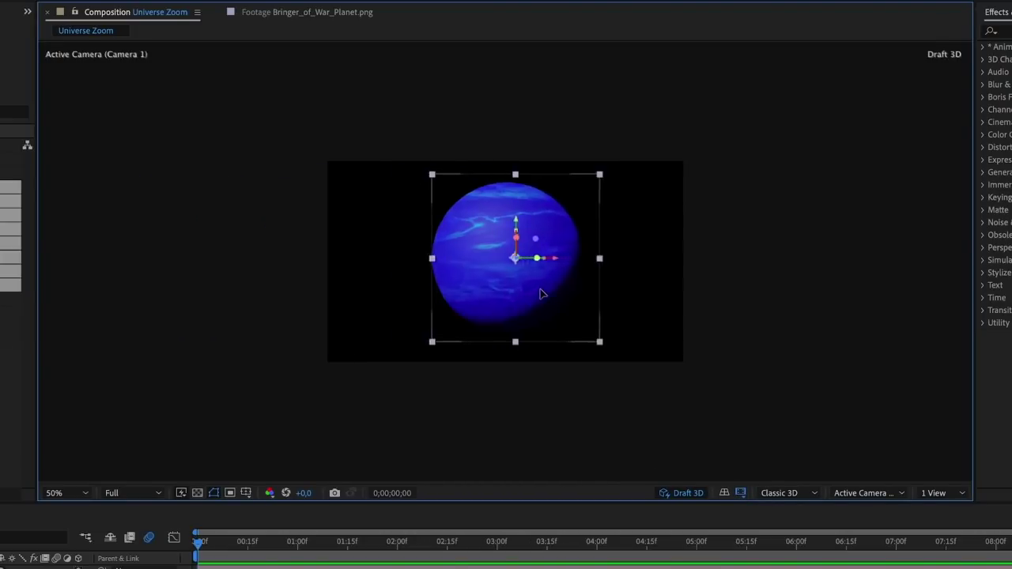
pyautogui.moveTo(541, 294); pyautogui.dragTo(475, 301)
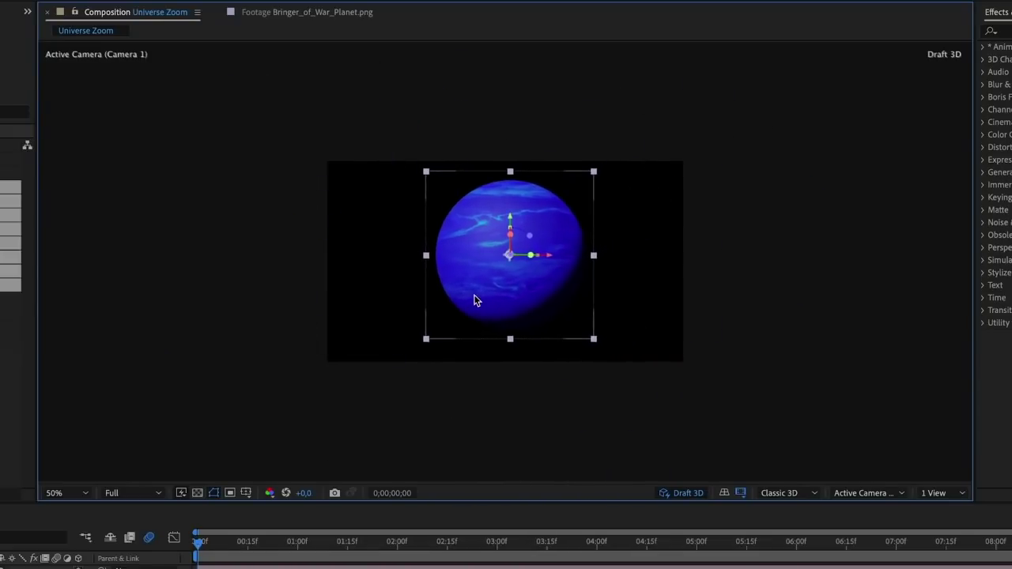
# - Dim the out-of-frame content to about 58% opacity and preview again
pyautogui.click(744, 494)
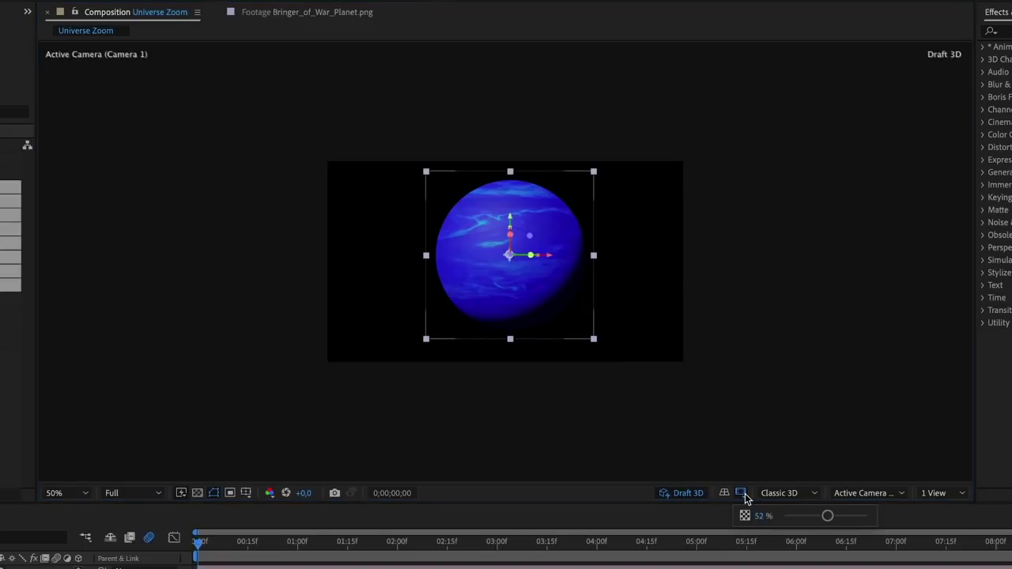
pyautogui.moveTo(827, 518)
pyautogui.mouseDown()
pyautogui.moveTo(800, 518)
pyautogui.moveTo(825, 517)
pyautogui.mouseUp()
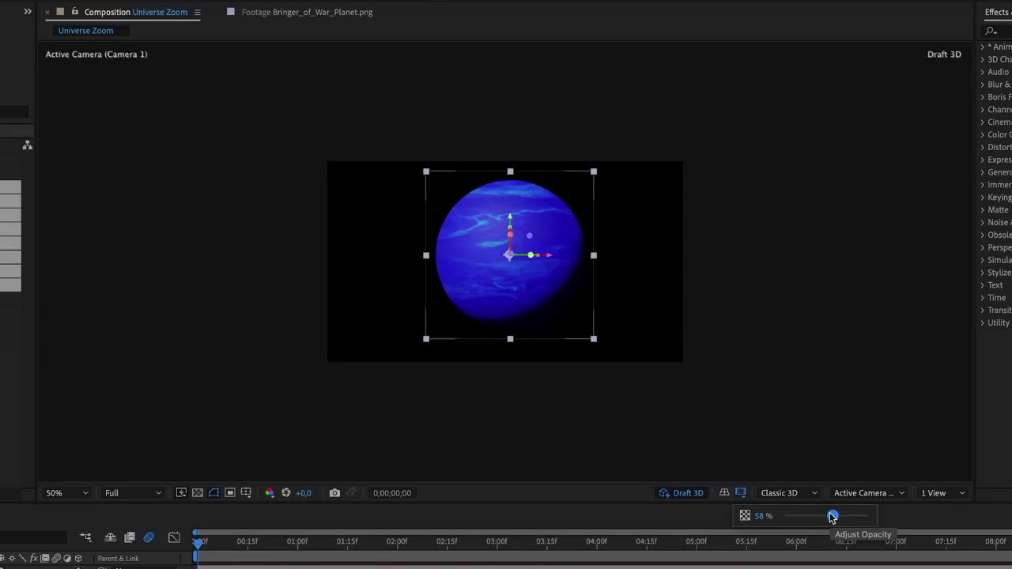
pyautogui.press('space')
# - Reposition the white moon, grey moon and another planet around frame 20, then preview
pyautogui.click(391, 211)
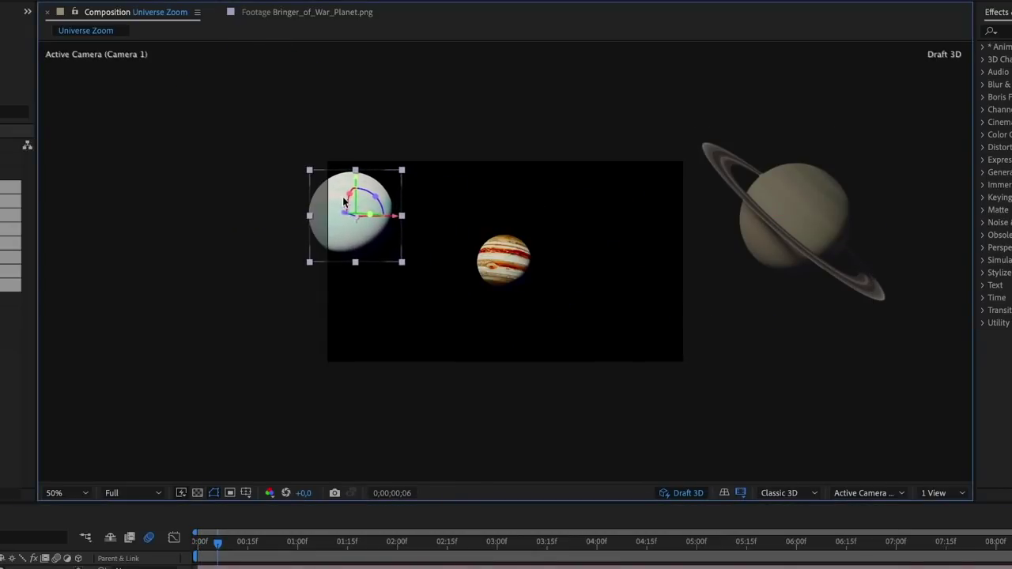
pyautogui.moveTo(240, 547); pyautogui.dragTo(265, 544)
pyautogui.press('space')
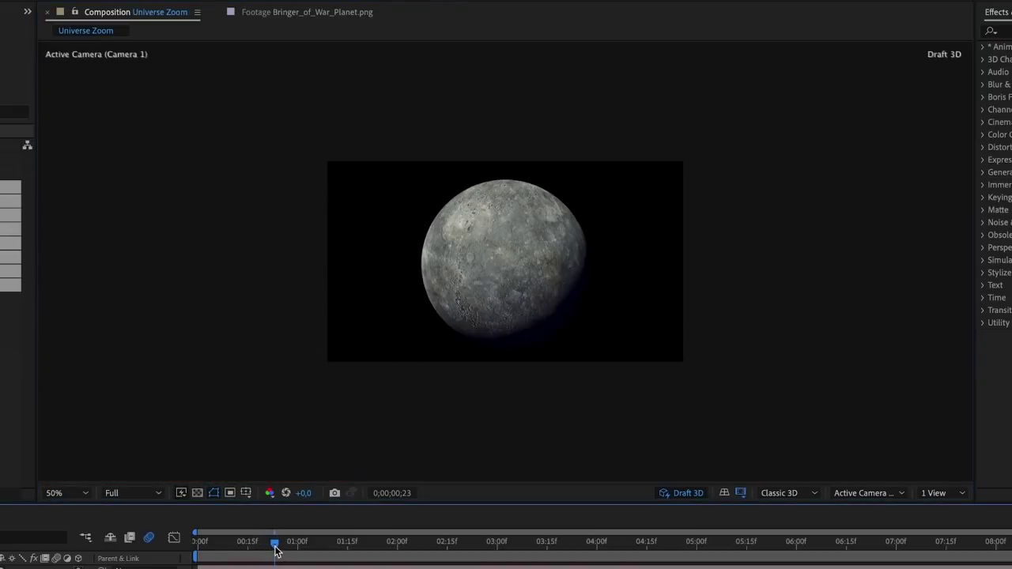
pyautogui.click(501, 115)
pyautogui.moveTo(502, 117); pyautogui.dragTo(496, 189)
pyautogui.moveTo(516, 257); pyautogui.dragTo(669, 427)
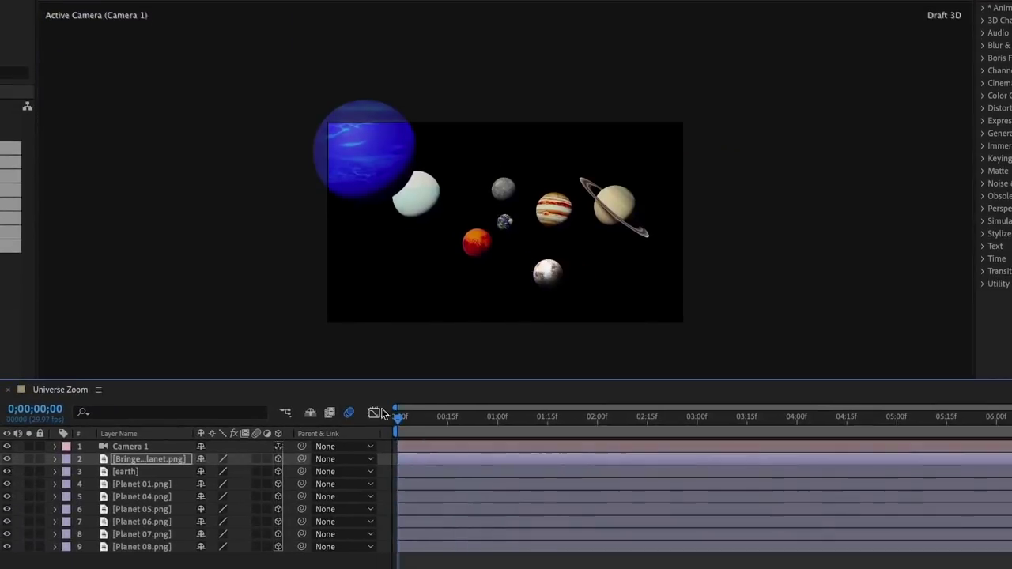
pyautogui.press('space')
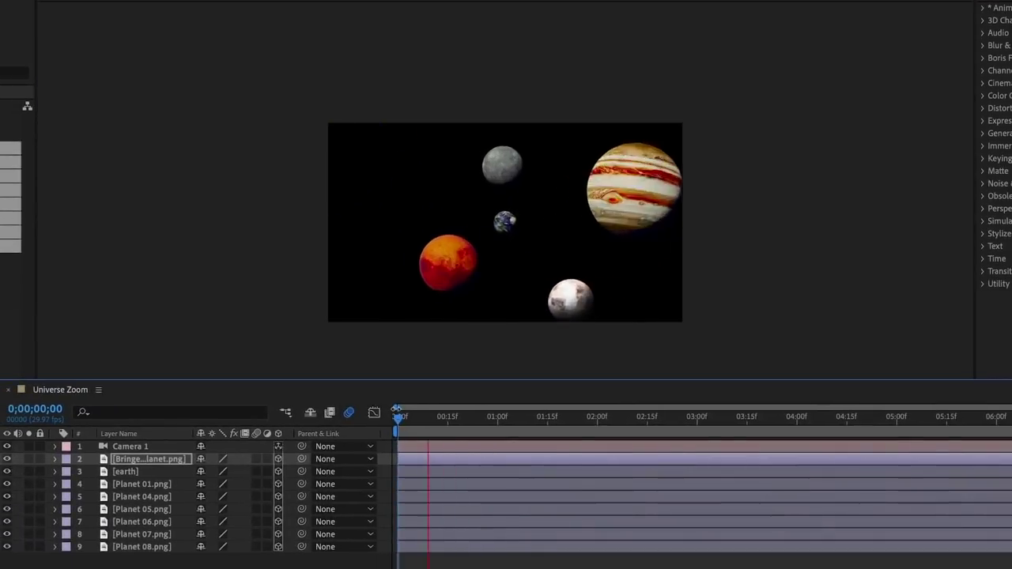
pyautogui.press('space')
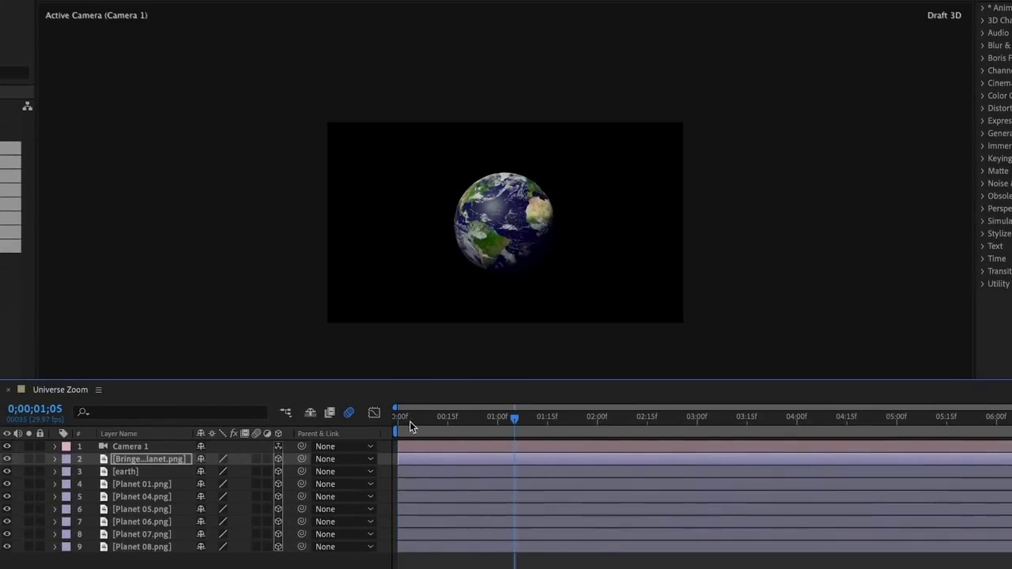
# - At the first frame, lower Camera 1's Zoom to 50 pixels and play it back
pyautogui.moveTo(410, 421); pyautogui.dragTo(386, 423)
pyautogui.click(55, 447)
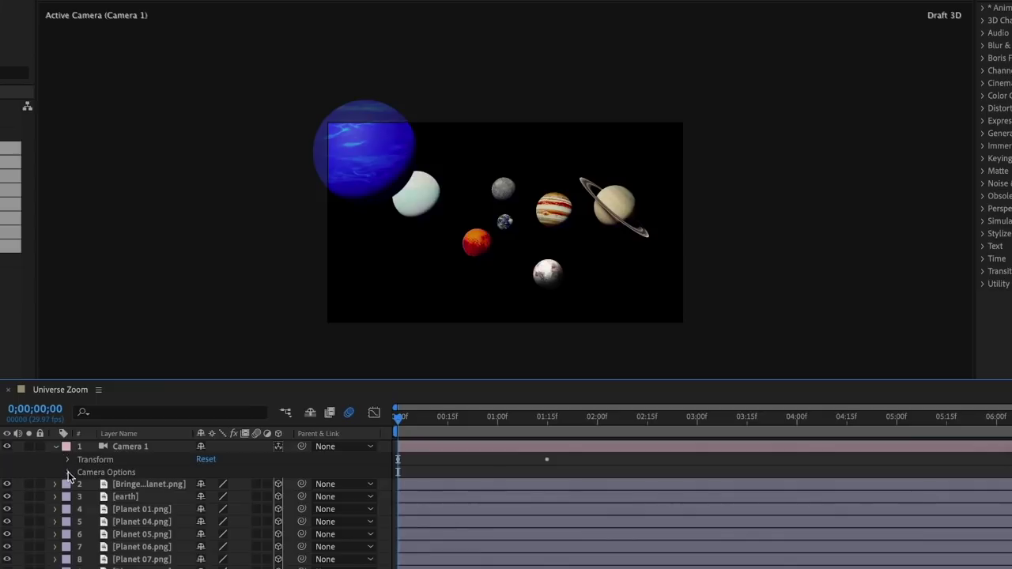
pyautogui.click(68, 473)
pyautogui.moveTo(204, 458); pyautogui.dragTo(6, 457)
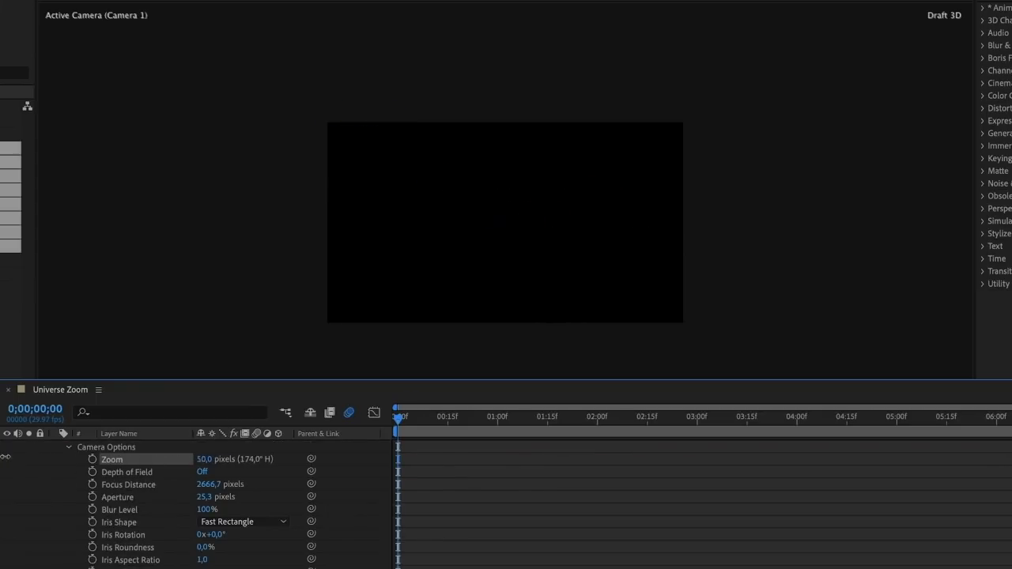
pyautogui.press('space')
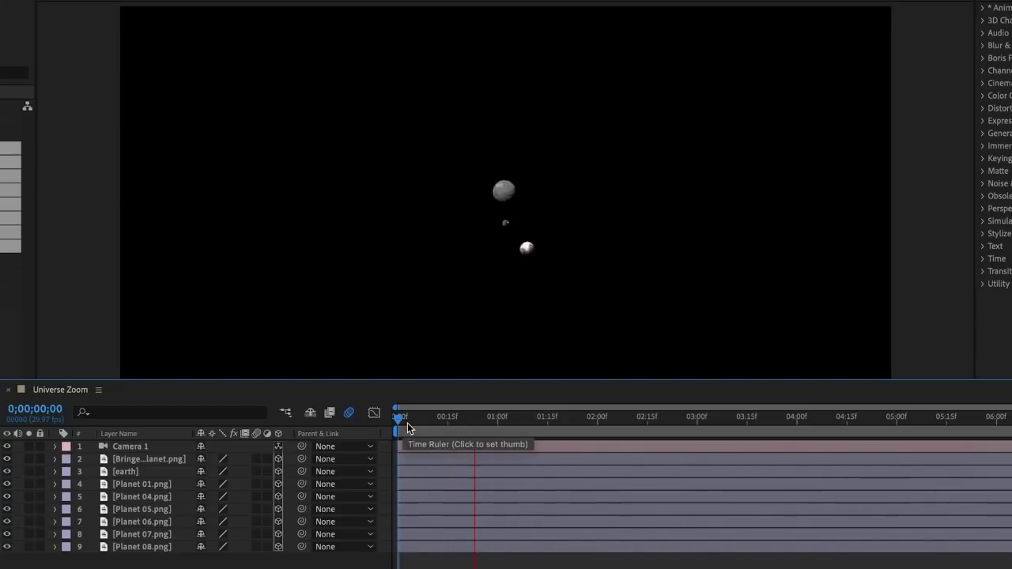
# - Apply CC Particle World to the Stars solid
pyautogui.click(411, 418)
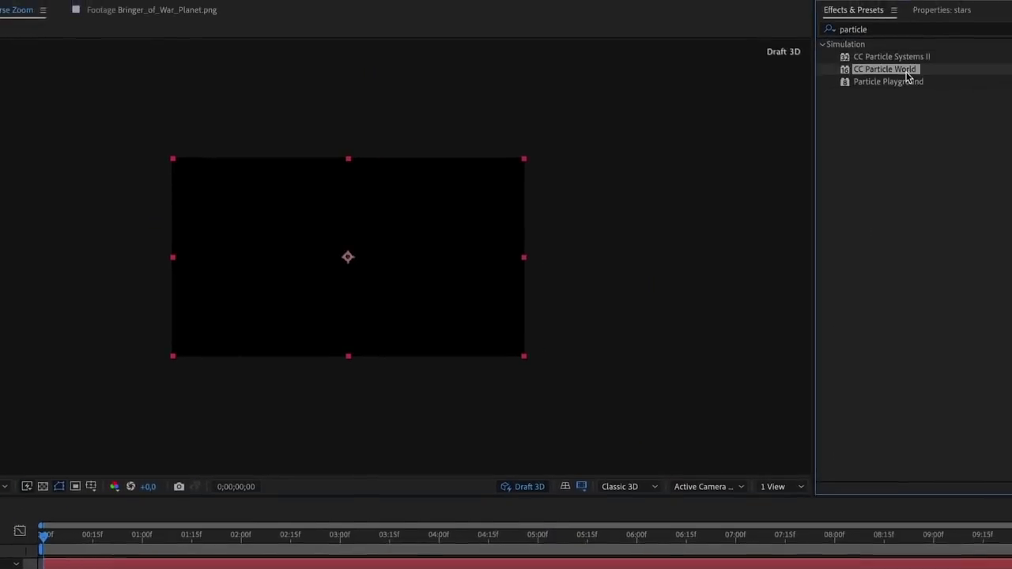
pyautogui.moveTo(865, 76); pyautogui.dragTo(788, 118)
pyautogui.moveTo(447, 239); pyautogui.dragTo(448, 240)
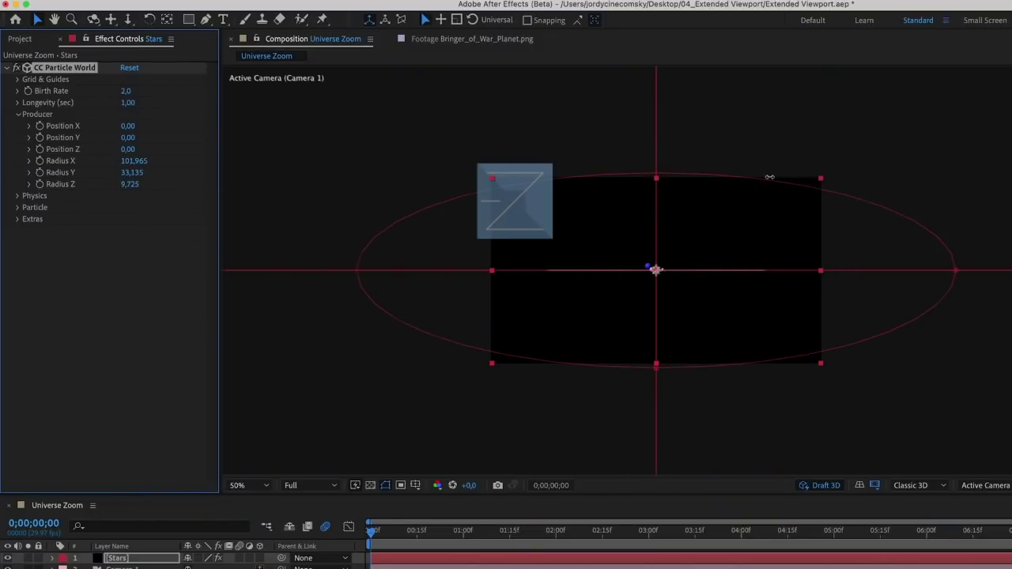
# - Raise Producer Radius Z to 13,925 and make particles white at birth, black at death
pyautogui.moveTo(131, 184); pyautogui.dragTo(166, 190)
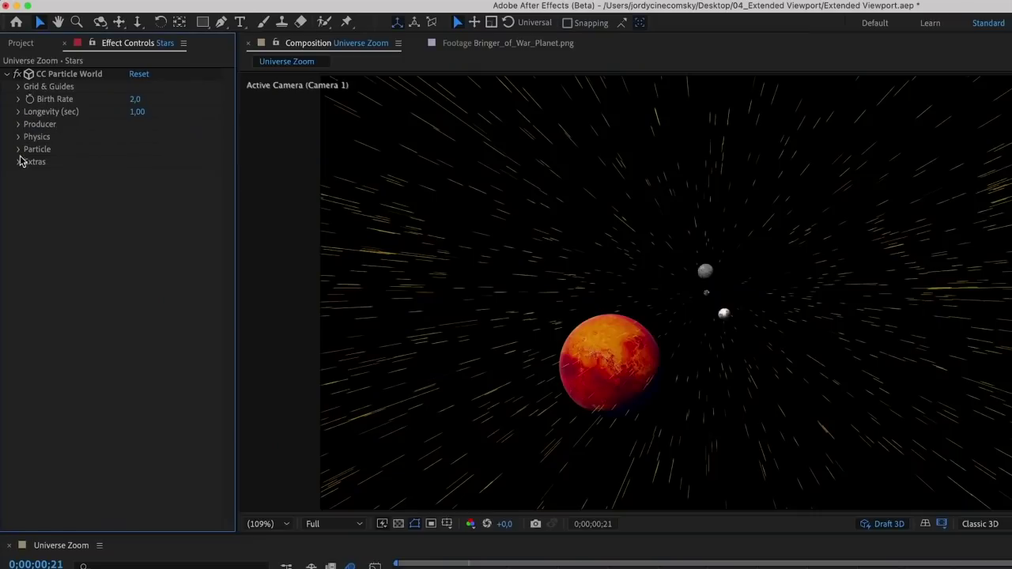
pyautogui.click(18, 149)
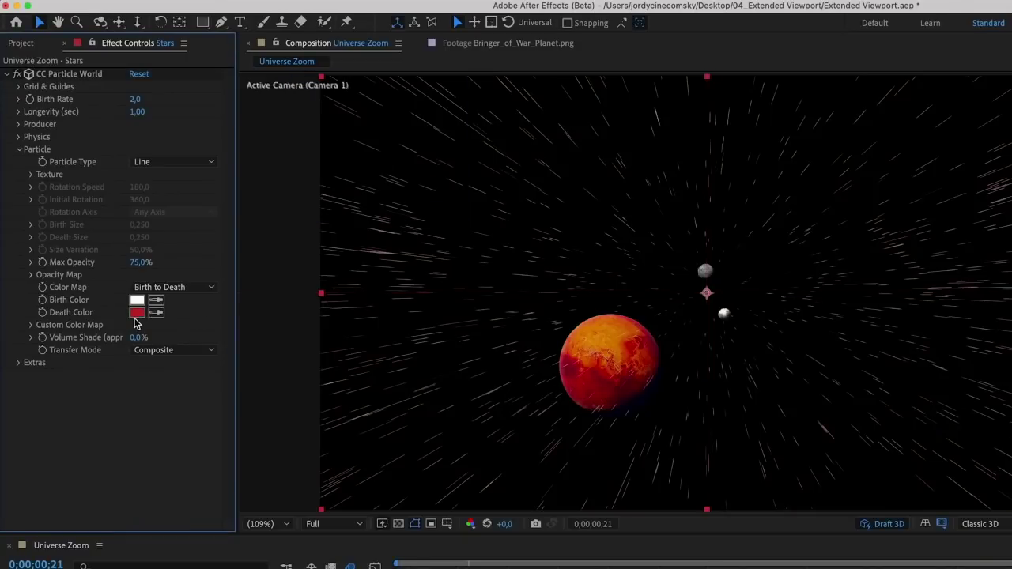
pyautogui.click(136, 312)
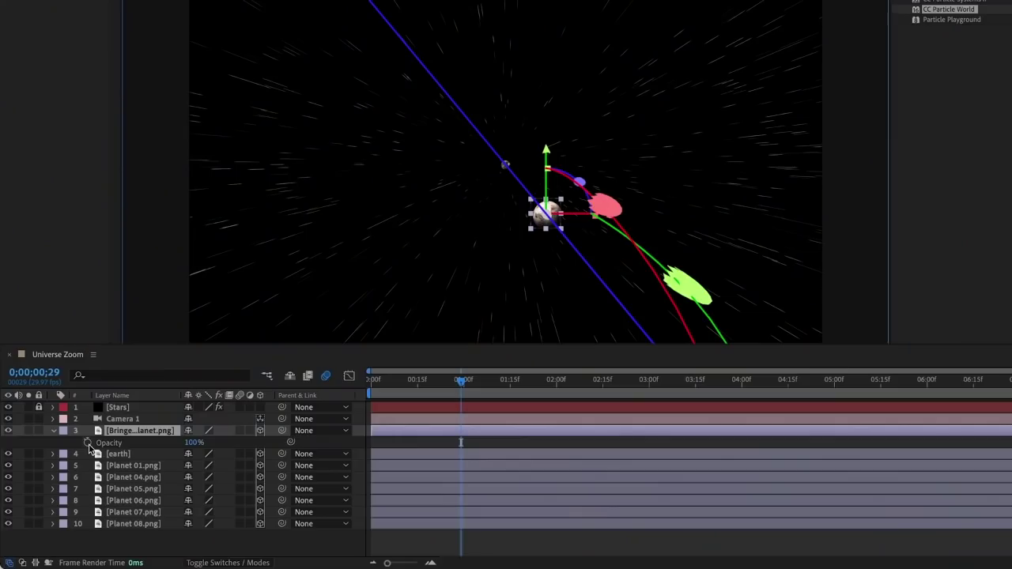
# - Check the planet fade-in, add space.jpg as the bottom background, and add both Flare clips
pyautogui.moveTo(458, 387); pyautogui.dragTo(448, 382)
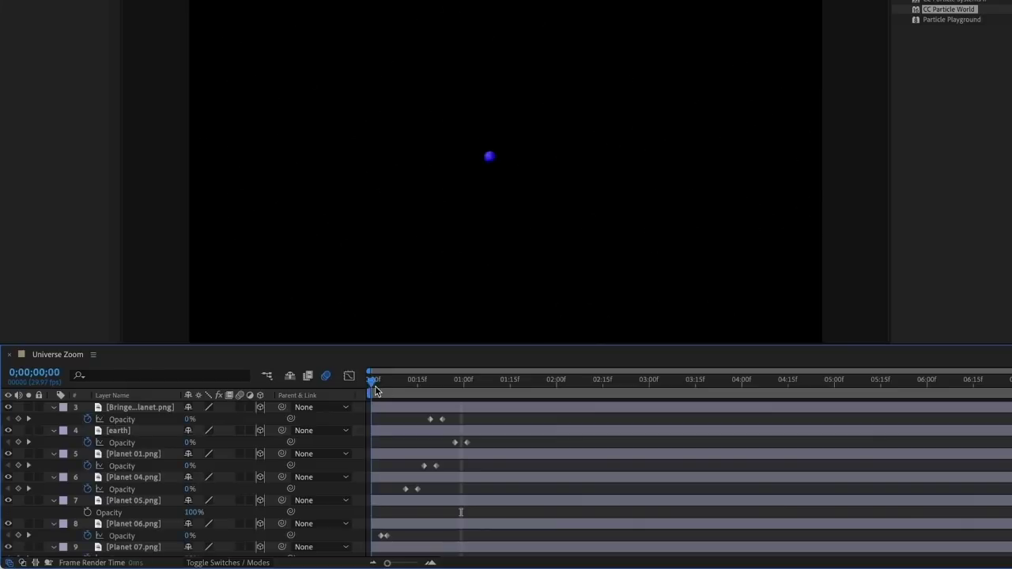
pyautogui.moveTo(372, 382)
pyautogui.mouseDown()
pyautogui.moveTo(476, 383)
pyautogui.moveTo(368, 393)
pyautogui.mouseUp()
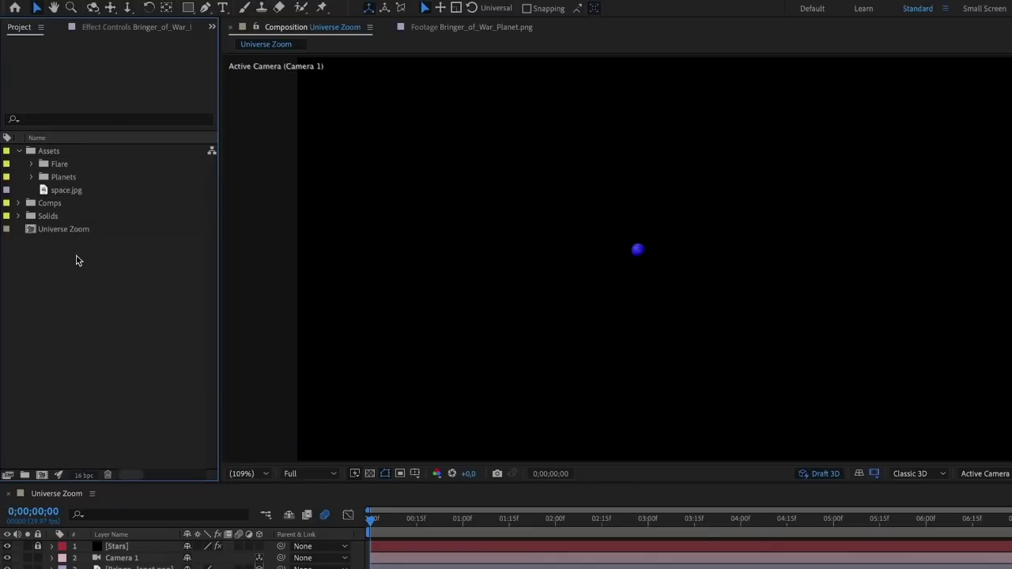
pyautogui.click(79, 195)
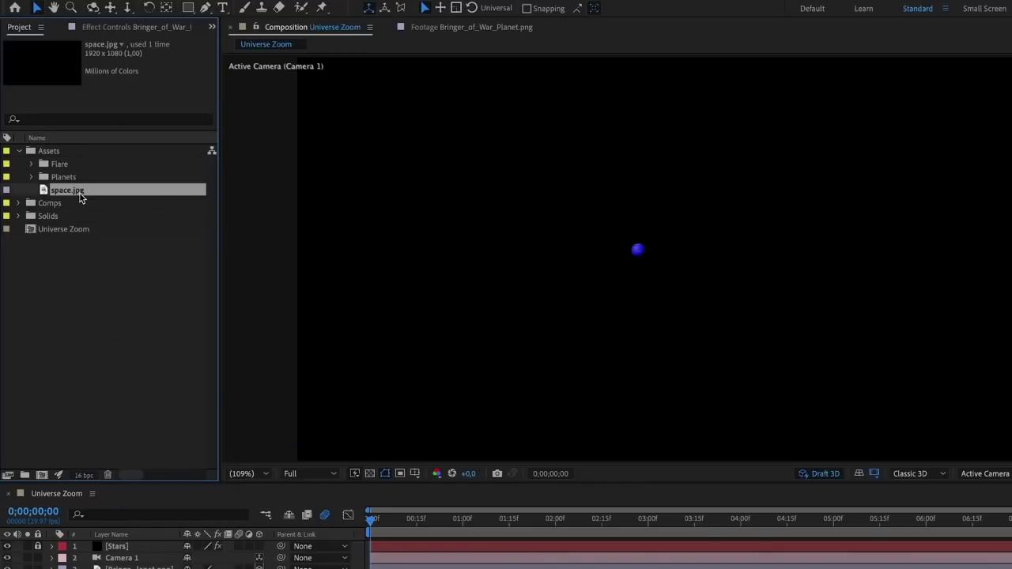
pyautogui.moveTo(78, 202); pyautogui.dragTo(175, 568)
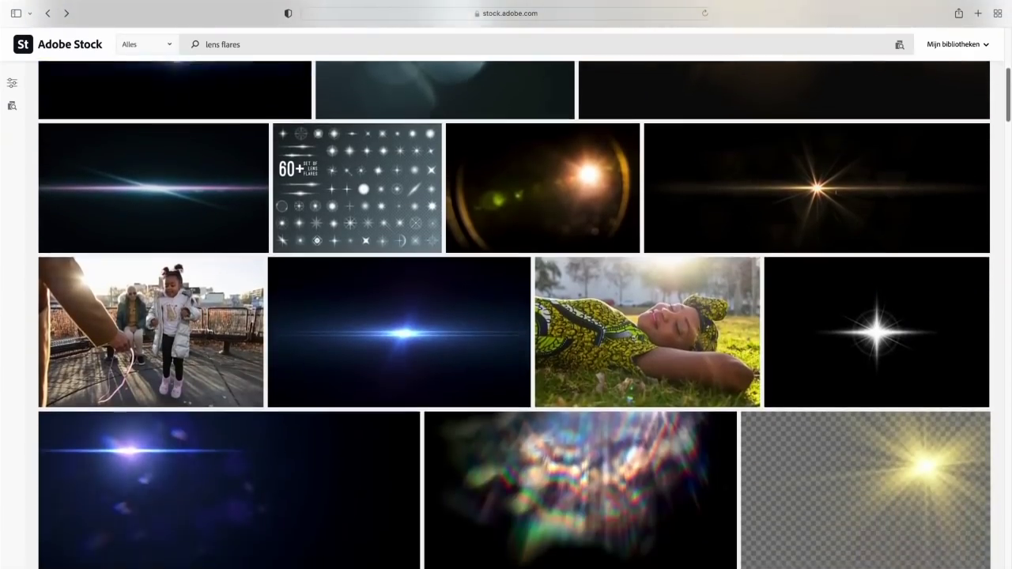
pyautogui.scroll(-7, 514, 316)
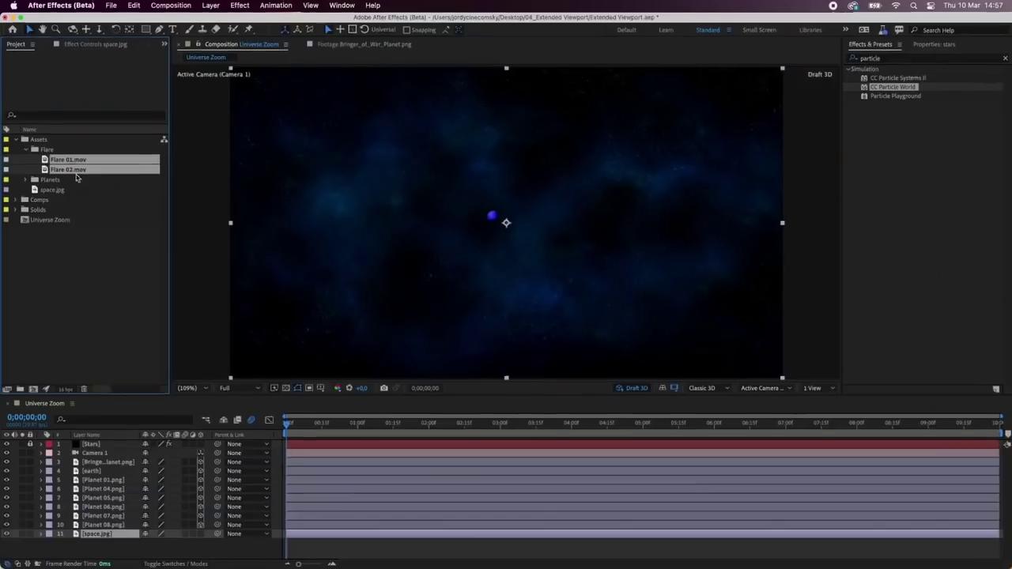
pyautogui.moveTo(77, 178); pyautogui.dragTo(138, 413)
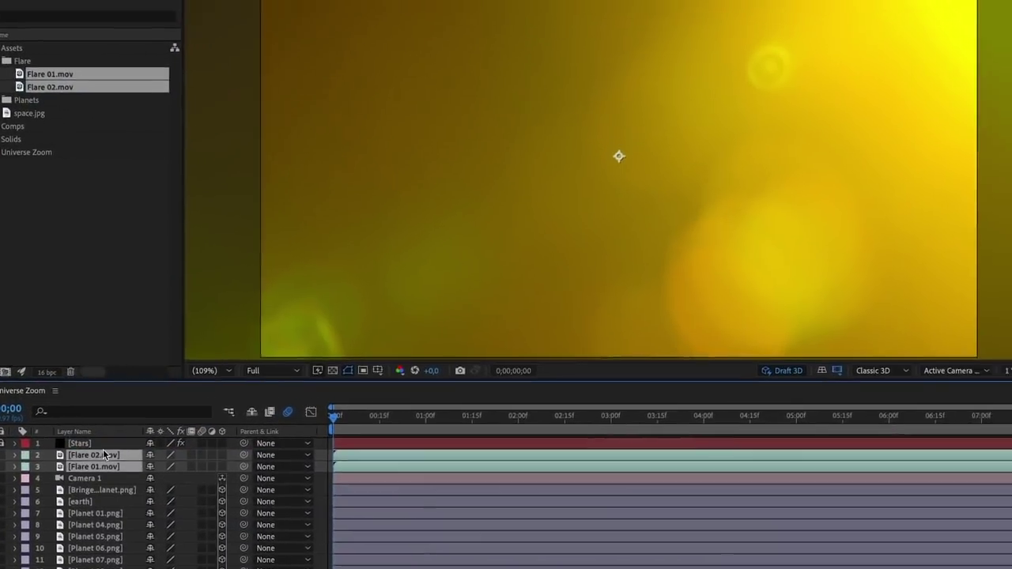
# - From the Top view, move Flare 01 and Flare 02 to different depths, then select both
pyautogui.click(985, 334)
pyautogui.click(858, 310)
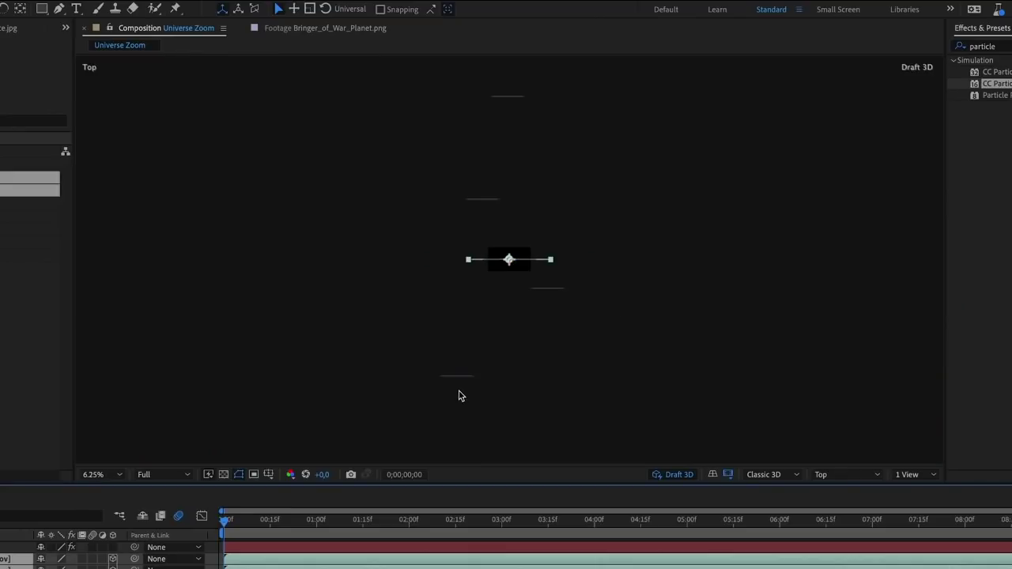
pyautogui.moveTo(514, 268); pyautogui.dragTo(513, 297)
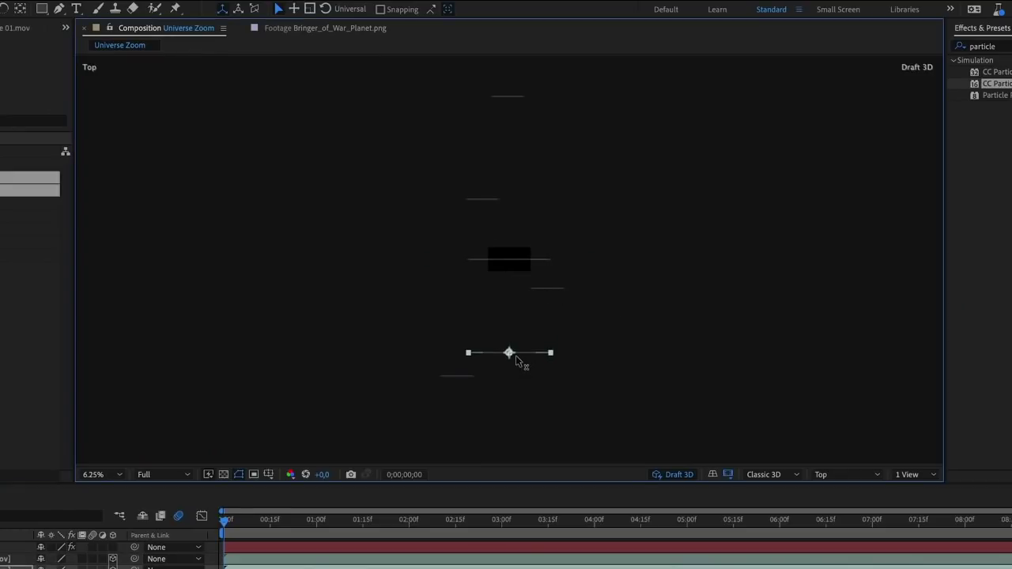
pyautogui.moveTo(515, 355); pyautogui.dragTo(539, 355)
pyautogui.click(513, 264)
pyautogui.scroll(-1, 512, 268)
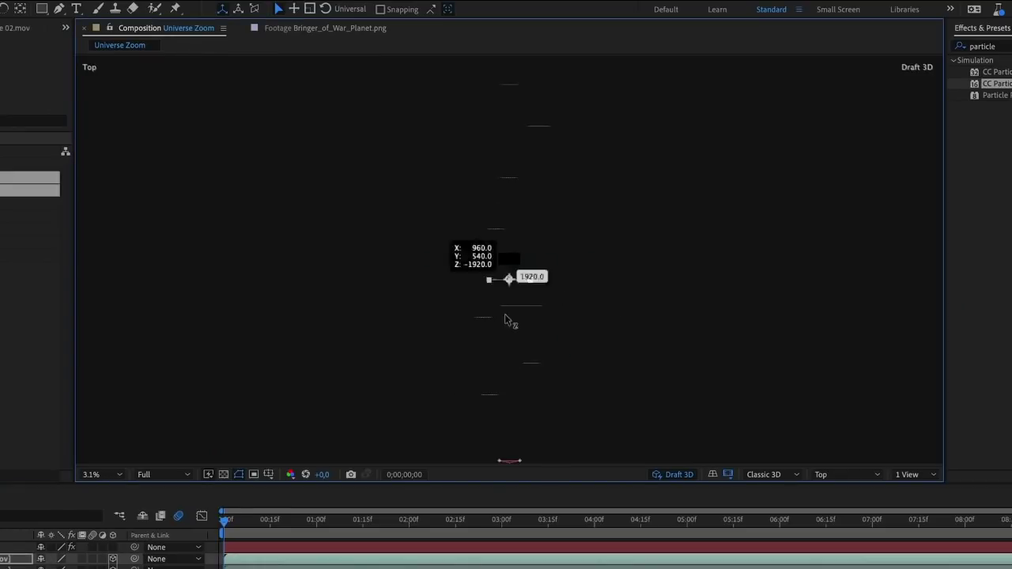
pyautogui.keyDown('shift'); pyautogui.click(521, 306); pyautogui.keyUp('shift')
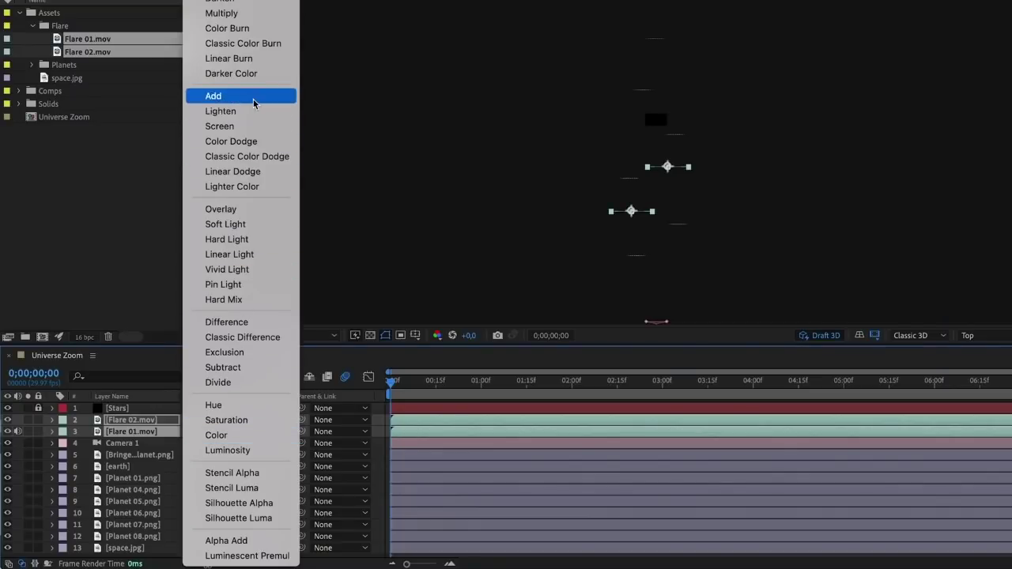
# - Set both flares to Add blending, return to the Active Camera view, and enlarge Flare 02
pyautogui.click(253, 95)
pyautogui.click(969, 339)
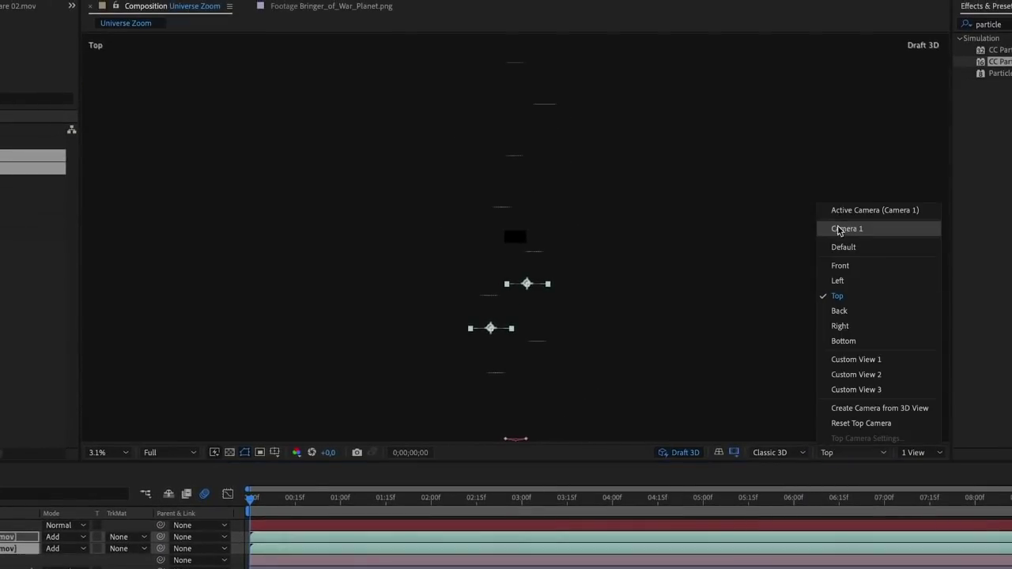
pyautogui.click(861, 210)
pyautogui.press('space')
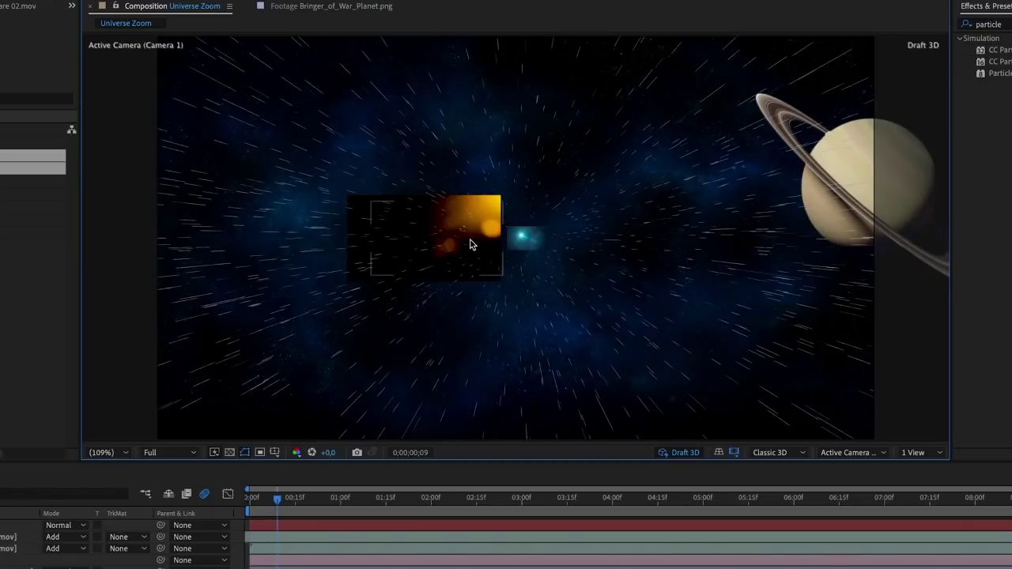
pyautogui.click(474, 242)
pyautogui.moveTo(534, 184); pyautogui.dragTo(822, 119)
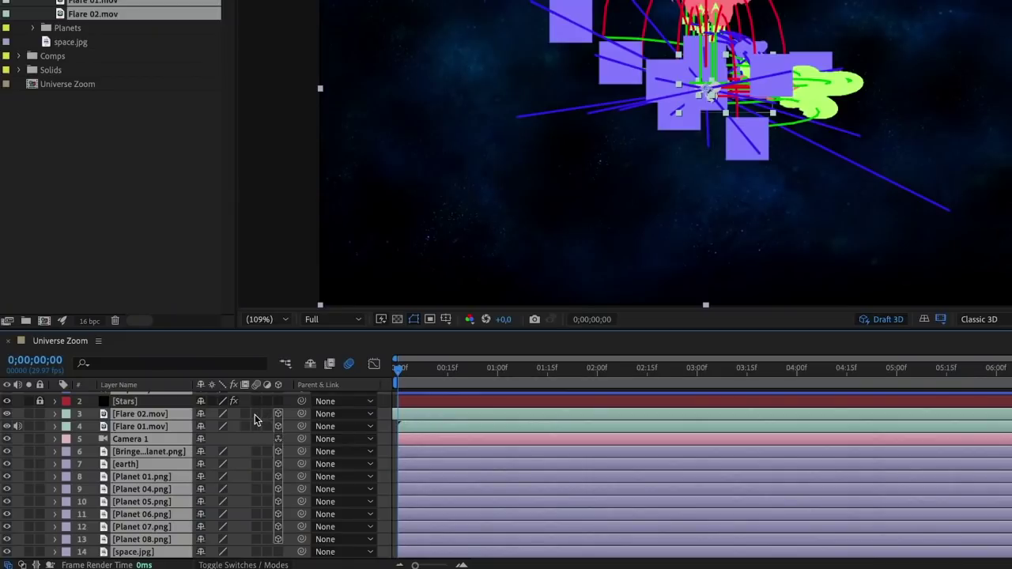
# - Turn on the Motion Blur switch for the selected flare and planet layers
pyautogui.click(255, 415)
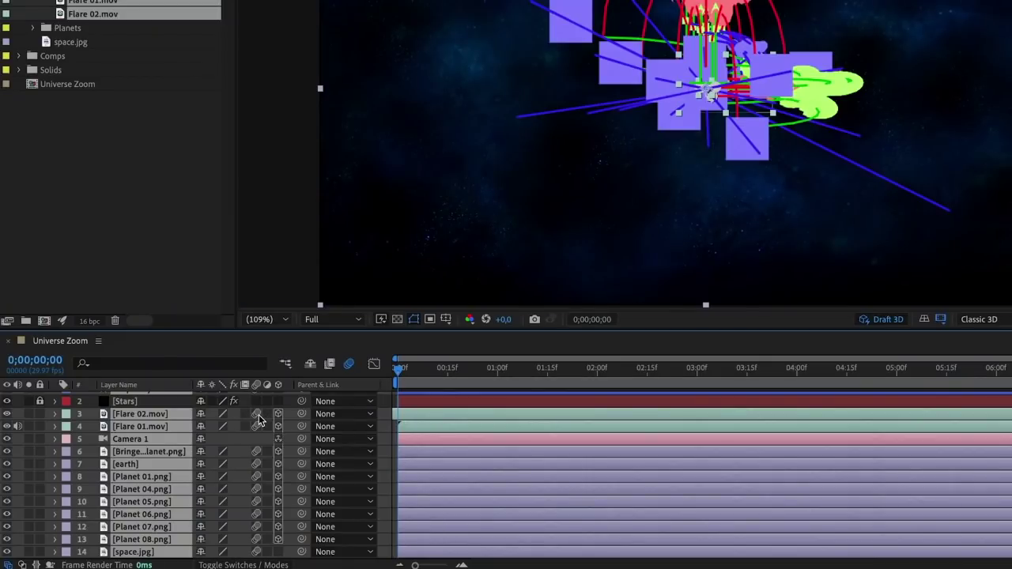